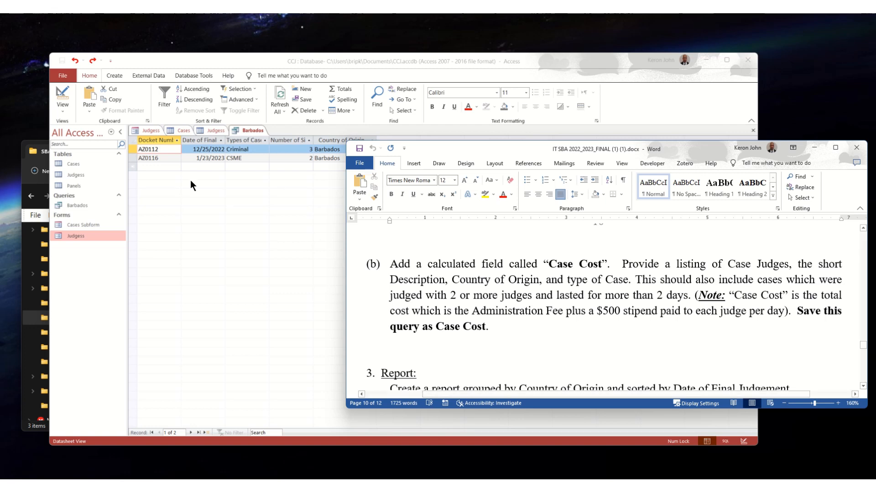
click(46, 150)
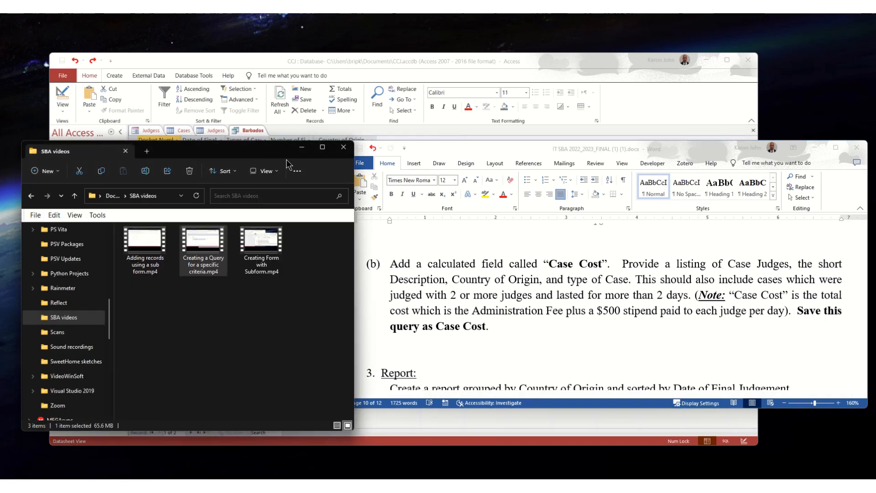
click(298, 147)
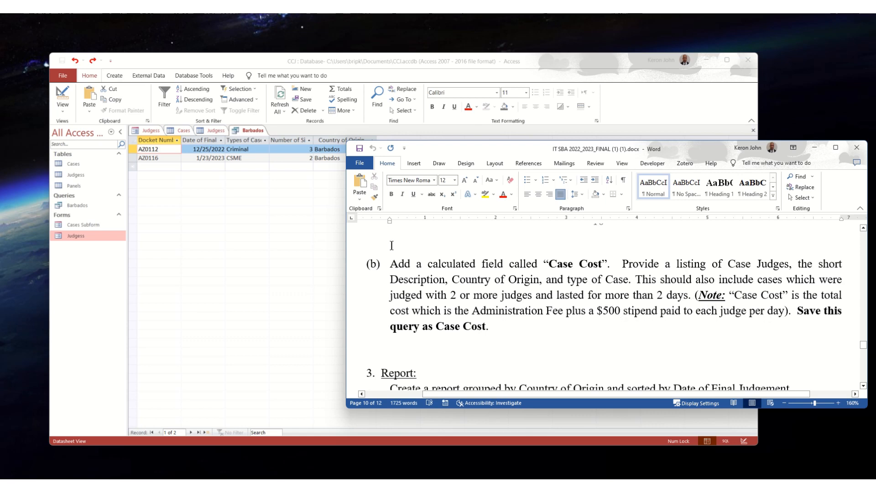
Step: Switch to the Access database and start a new query in Design View with the Cases and Judgess tables
click(237, 56)
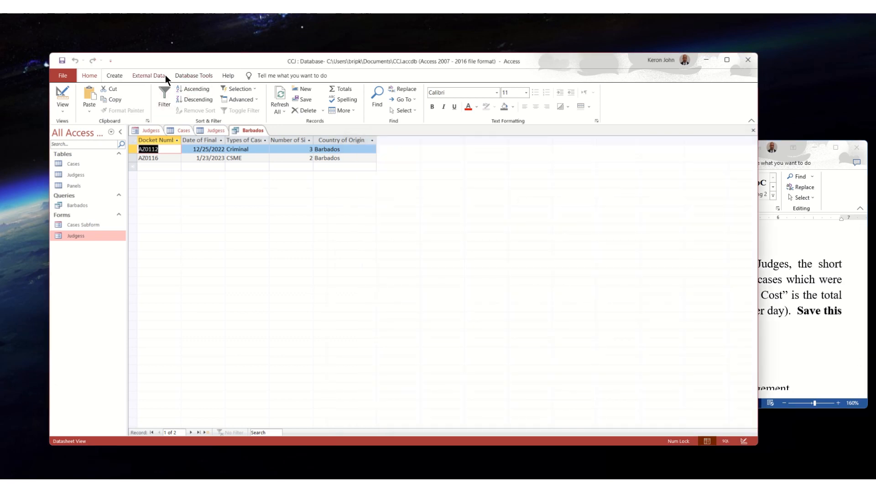
click(114, 75)
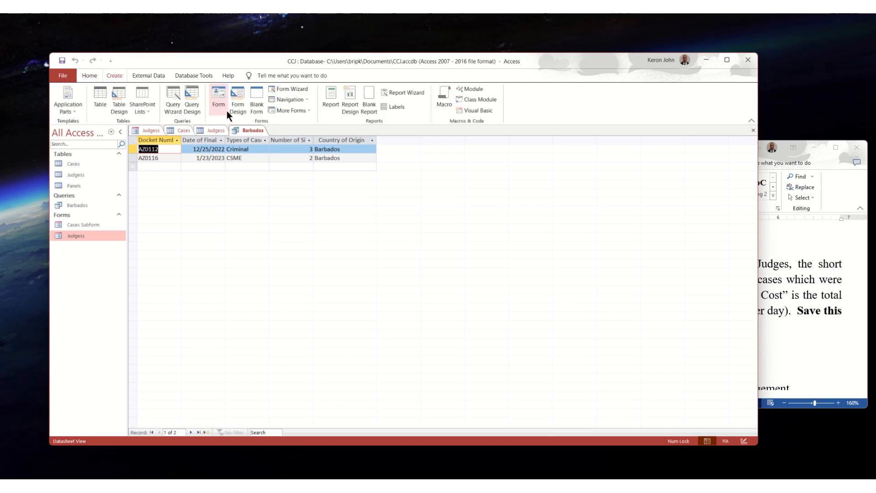
click(197, 104)
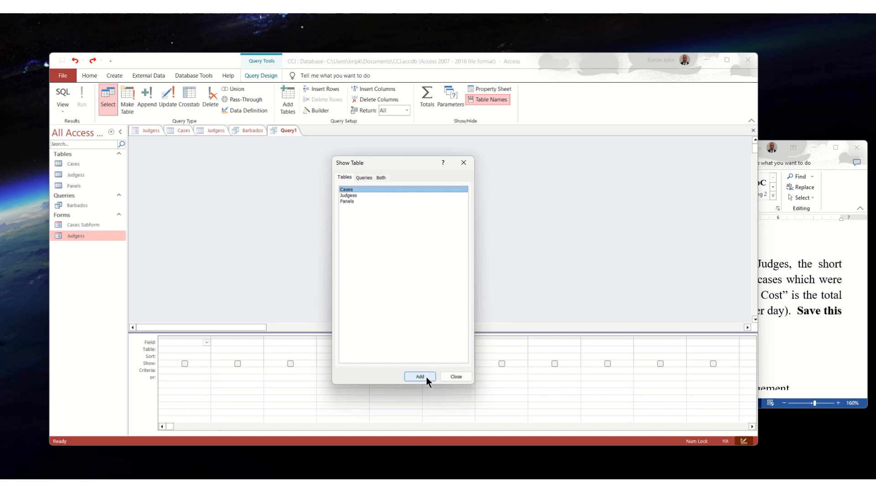
click(426, 377)
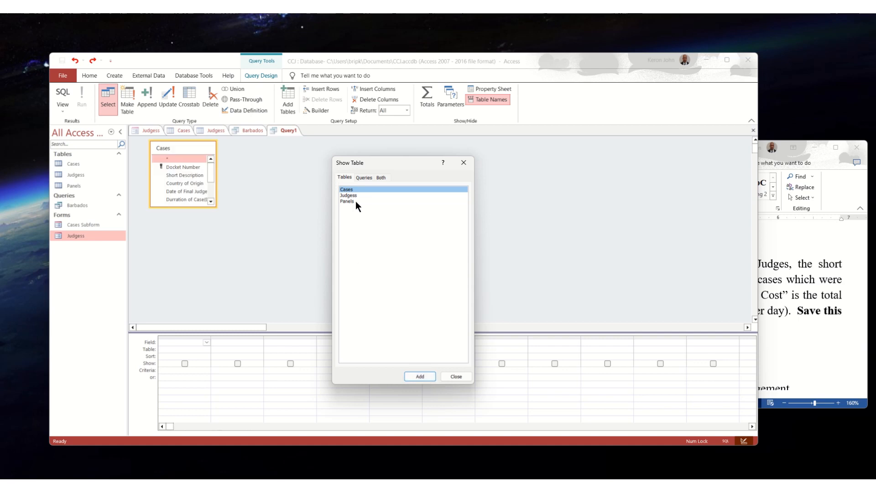
click(349, 195)
click(420, 376)
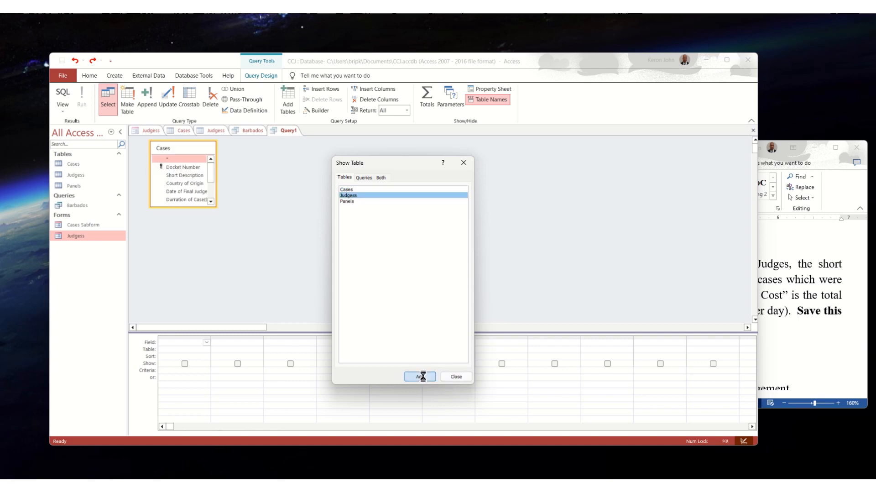
click(455, 376)
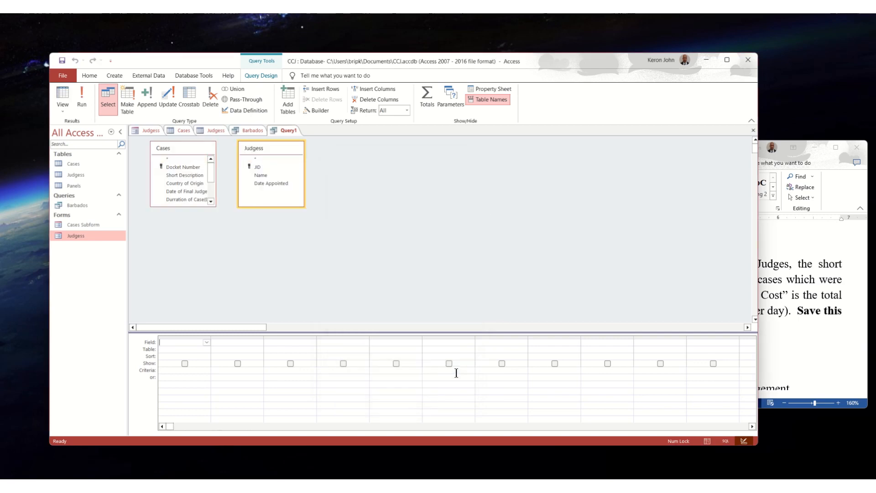
Step: Check the Case Cost task text in Word and add the Name field from Judgess as the query's first column
click(797, 277)
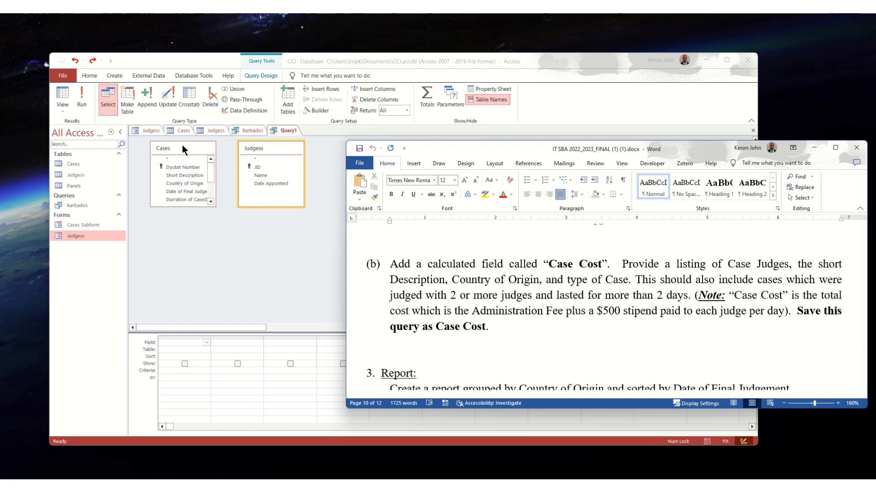
click(291, 159)
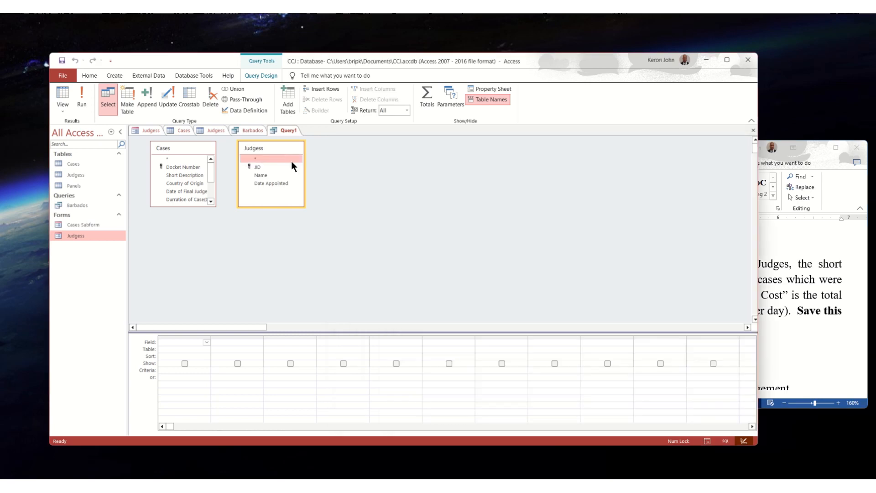
click(206, 341)
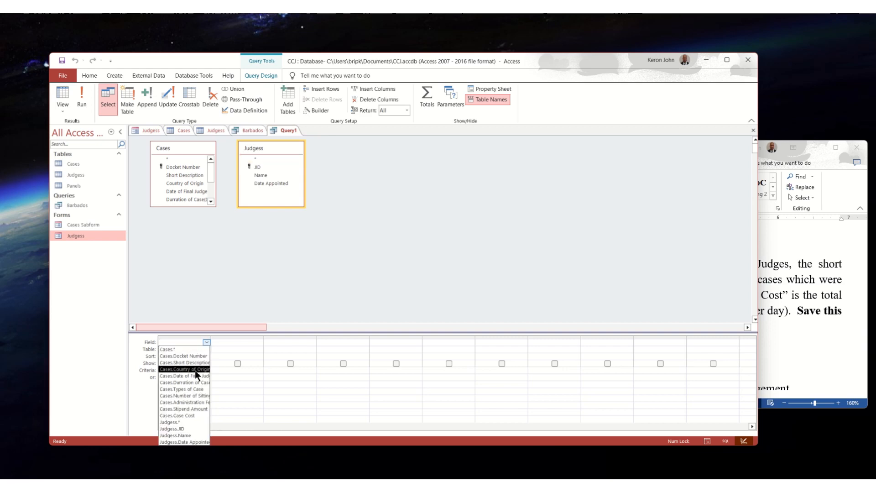
click(191, 435)
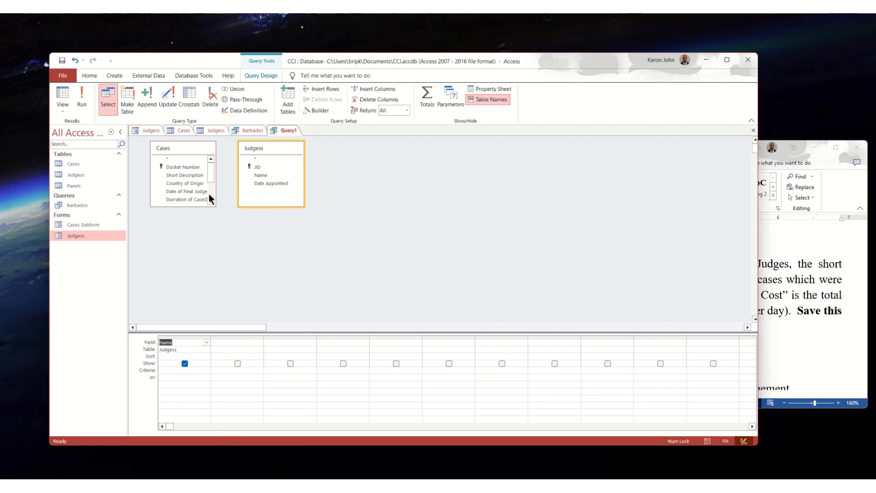
Step: Add the Types of Case field from Cases as the query's second column
click(244, 343)
click(259, 341)
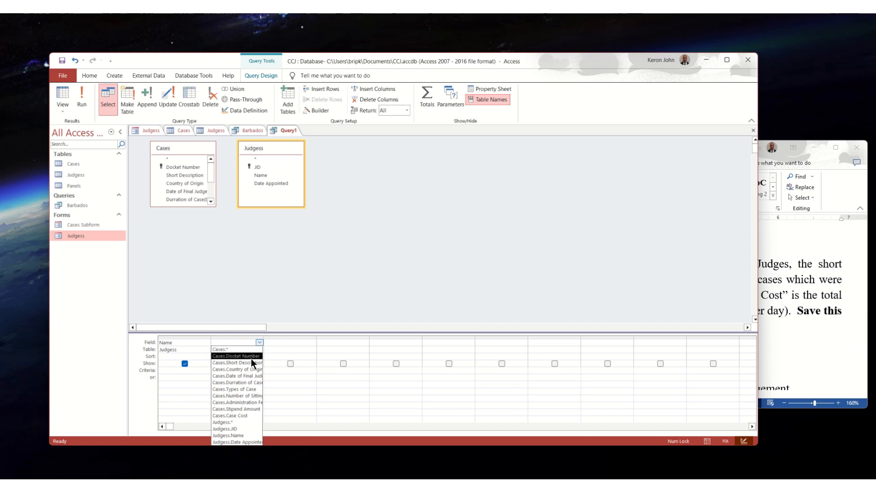
click(248, 388)
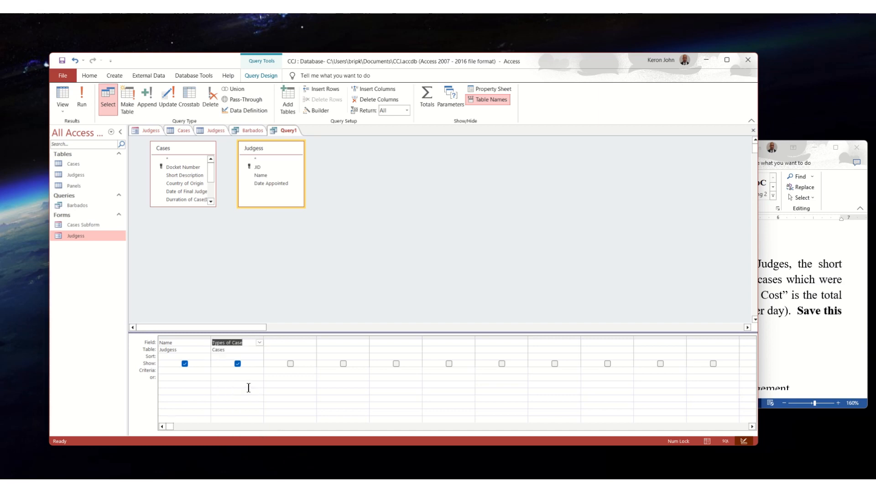
Step: Consult the task text in Word and change the query's second column to the Short Description field
click(783, 299)
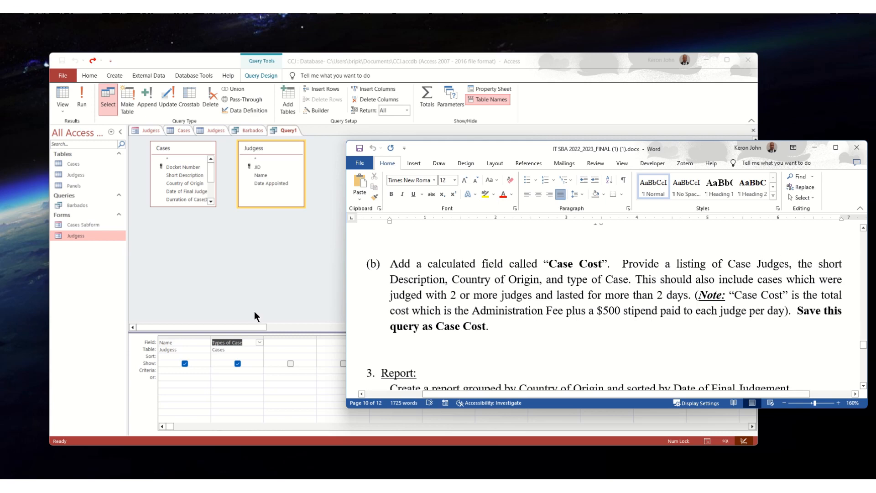
click(258, 342)
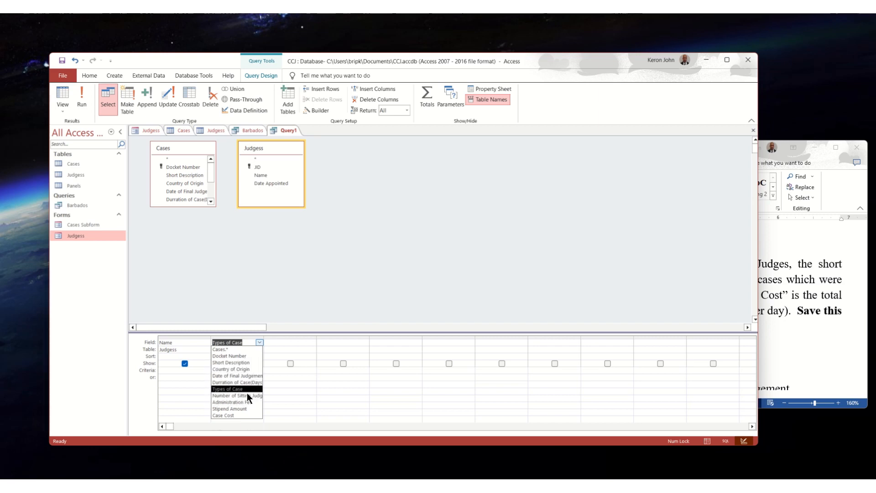
click(235, 362)
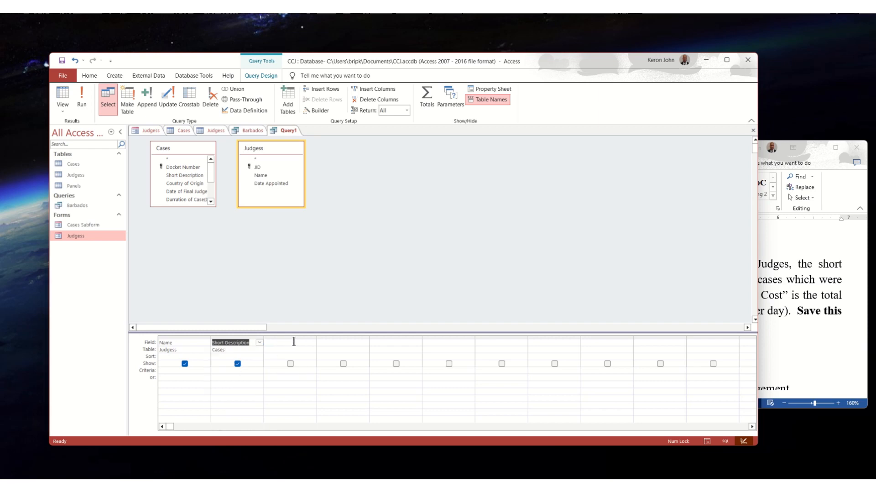
Step: Check the required fields in Word and add Country of Origin from Cases as the query's third column
click(821, 284)
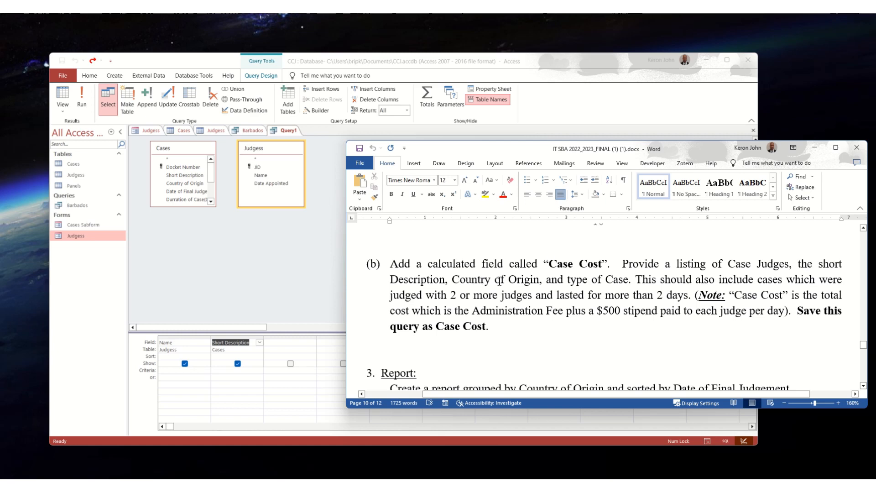
click(291, 341)
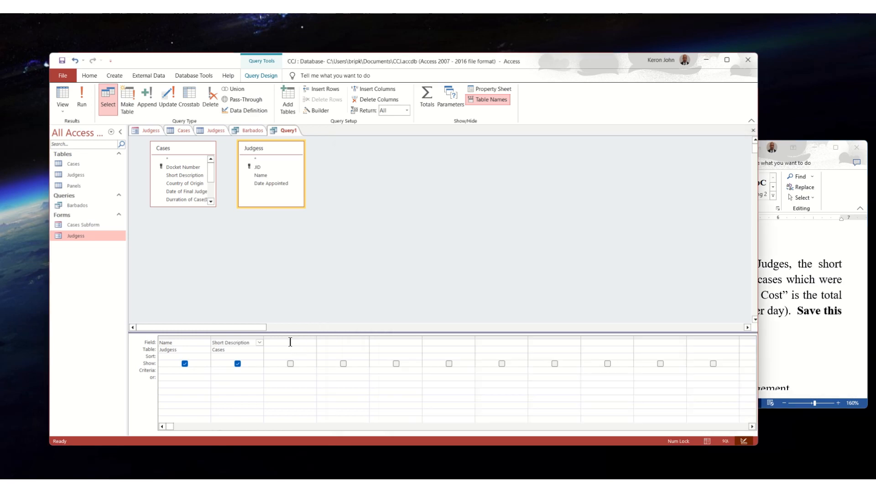
click(312, 343)
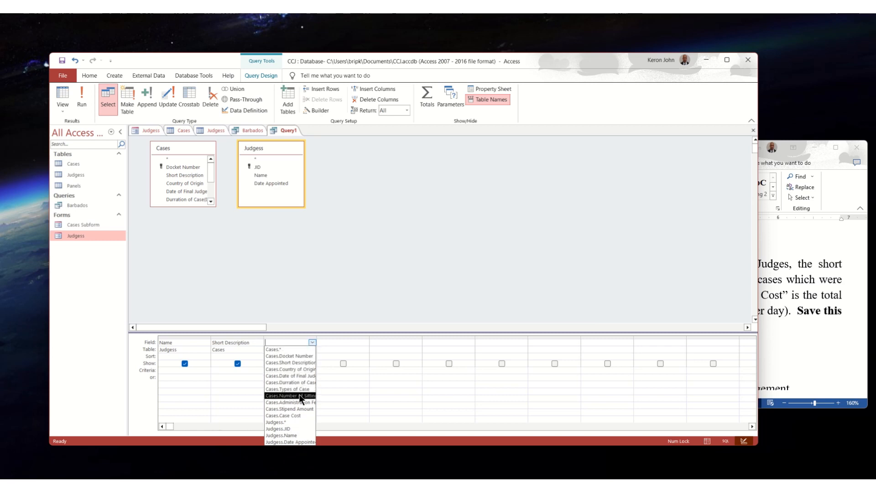
click(297, 369)
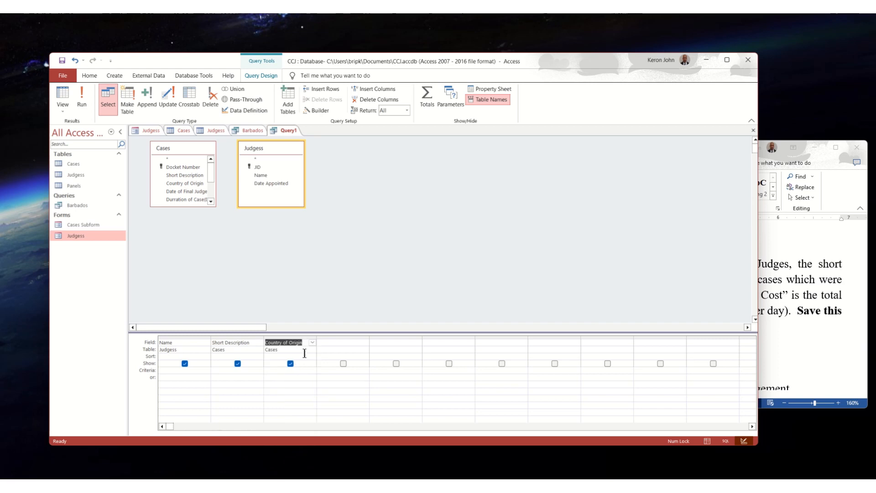
Step: Check the Word task text again and add Types of Case from Cases as the query's fourth column
click(790, 296)
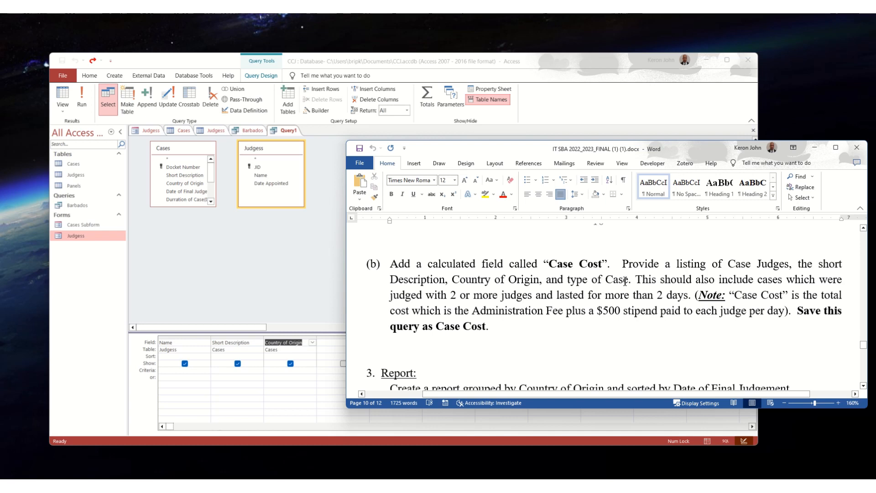
click(331, 342)
click(365, 342)
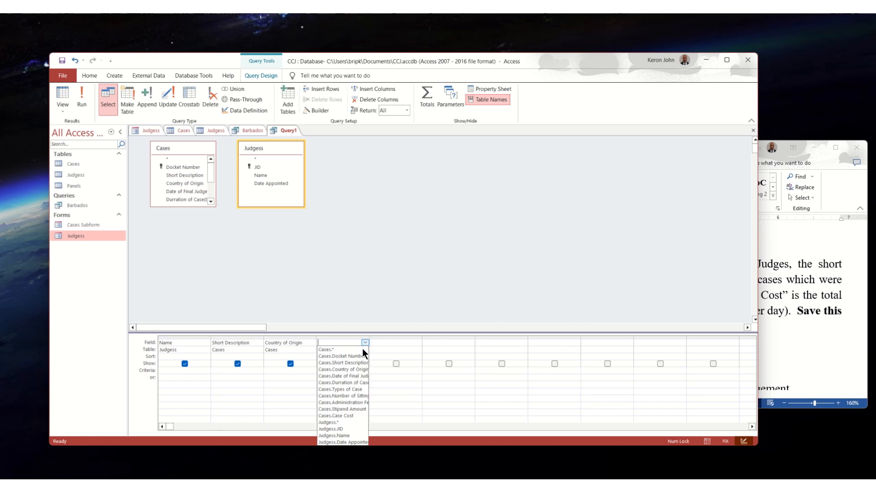
click(346, 389)
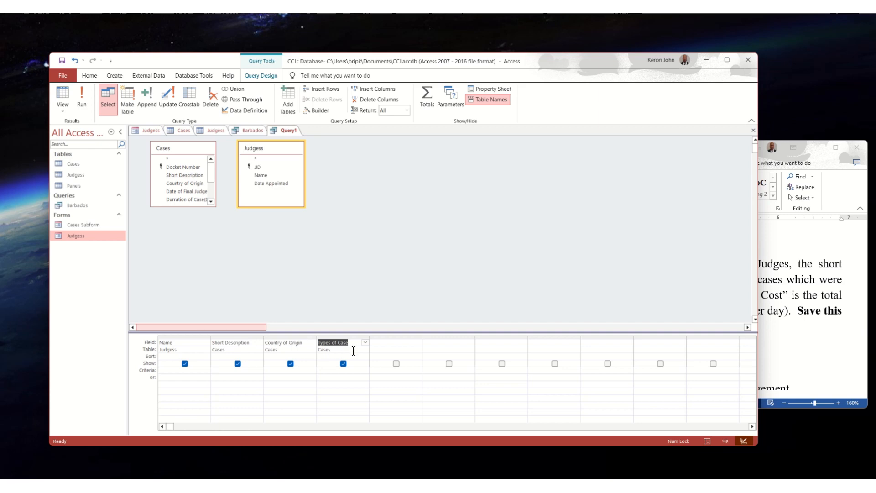
Step: Review the Case Cost note in Word and add the Administration Fee field from Cases as the query's fifth column
click(826, 299)
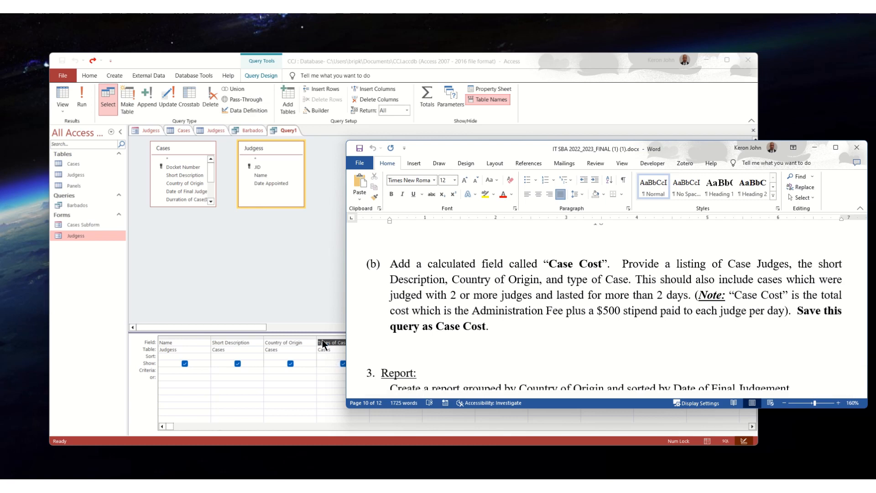
click(309, 376)
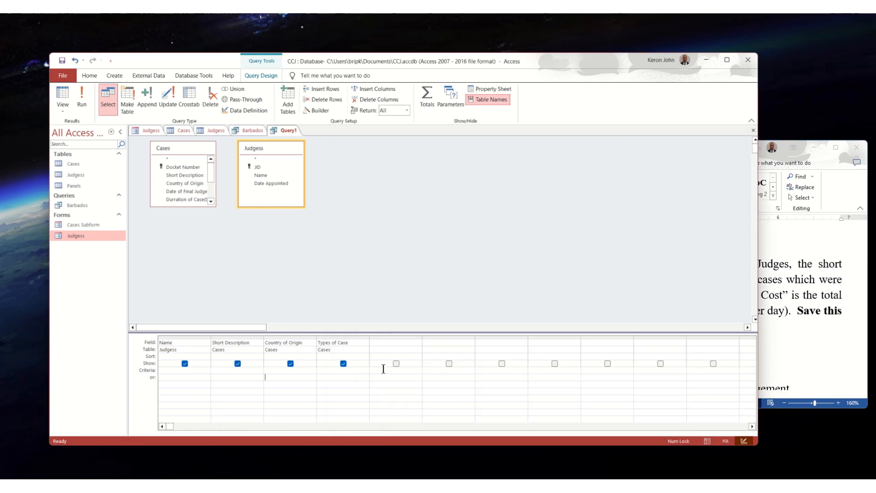
click(374, 342)
click(777, 286)
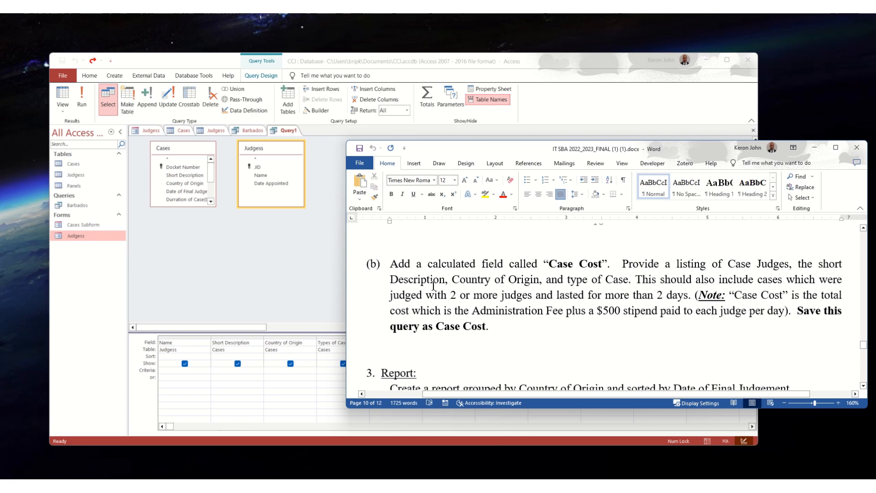
click(325, 384)
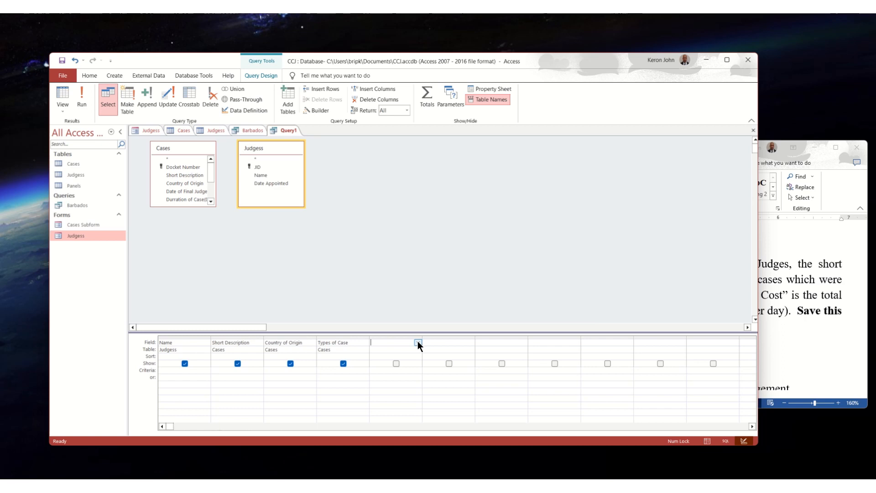
click(417, 342)
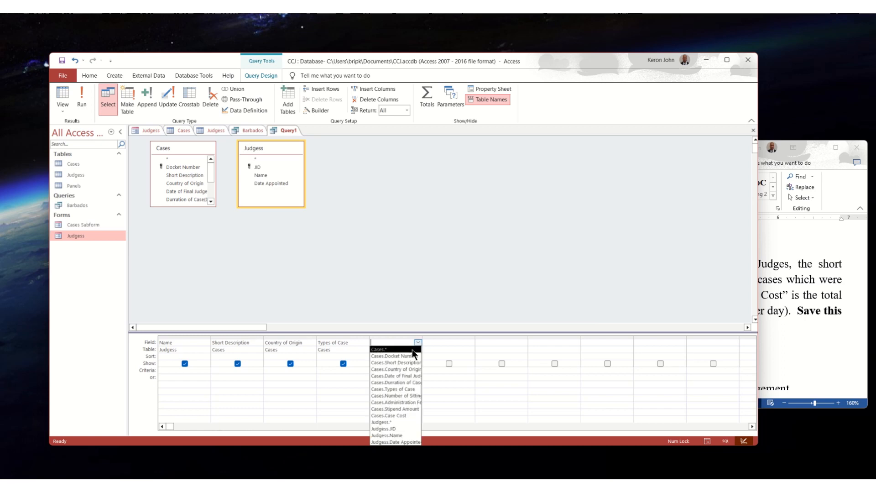
click(415, 402)
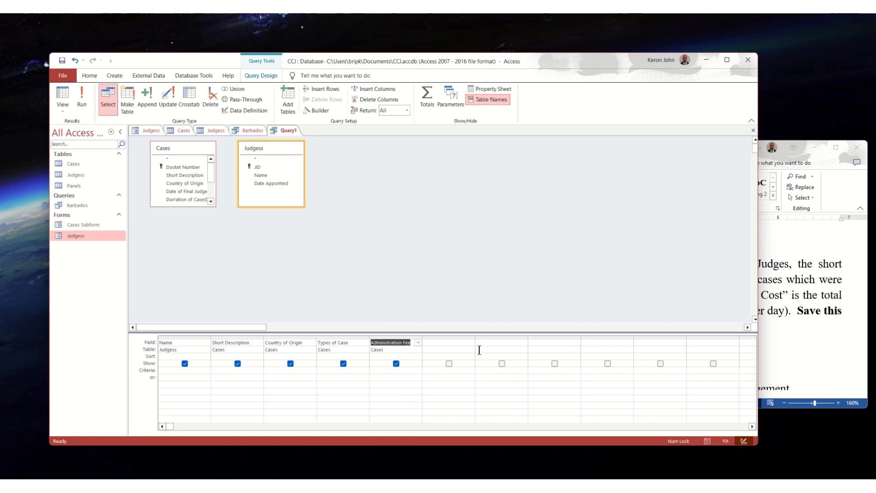
Step: Recheck the cost note in Word and add the Stipend Amount field from Cases as the query's sixth column
click(807, 311)
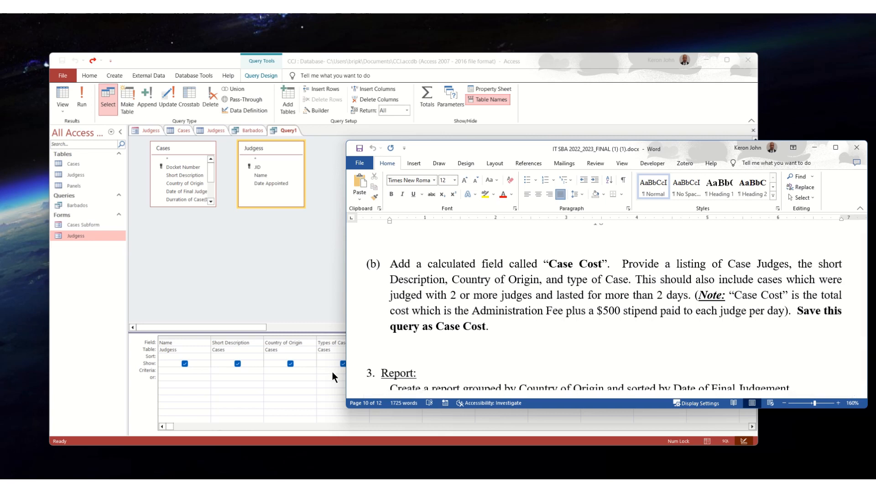
click(328, 383)
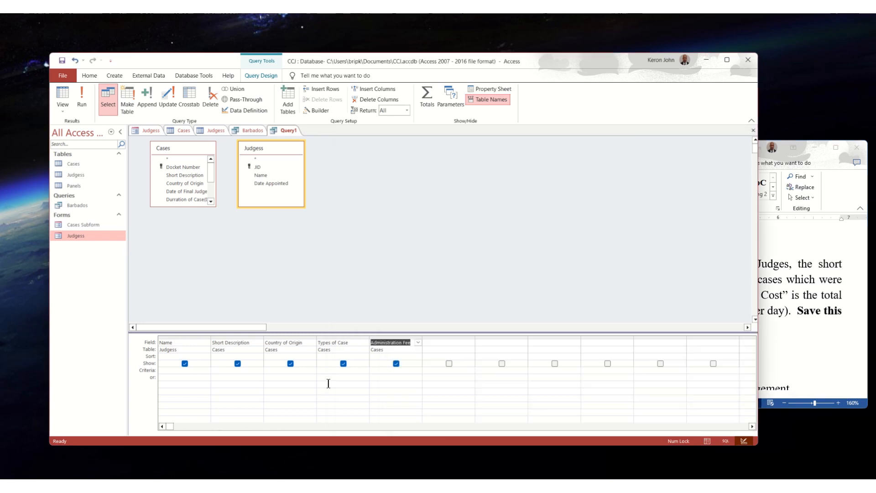
click(433, 343)
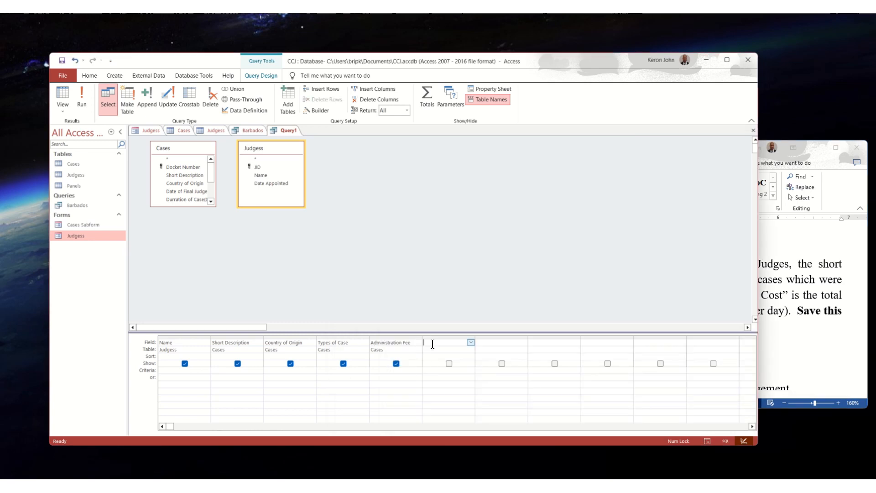
click(471, 343)
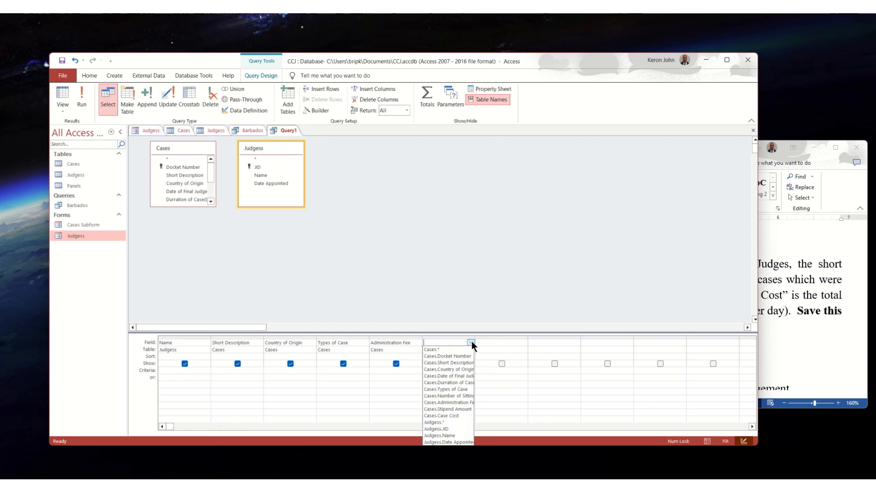
click(453, 408)
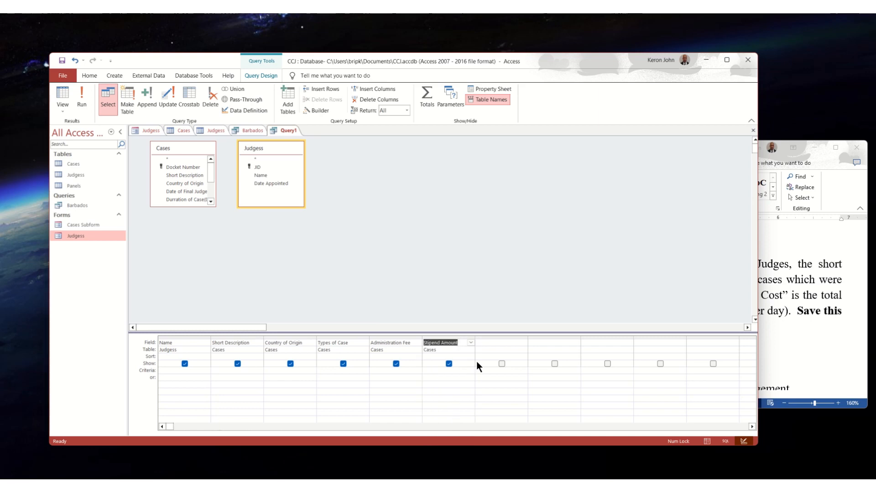
Step: Check the cost note in the Word task text and start a calculated field named Case Cost in the query's seventh column
click(817, 296)
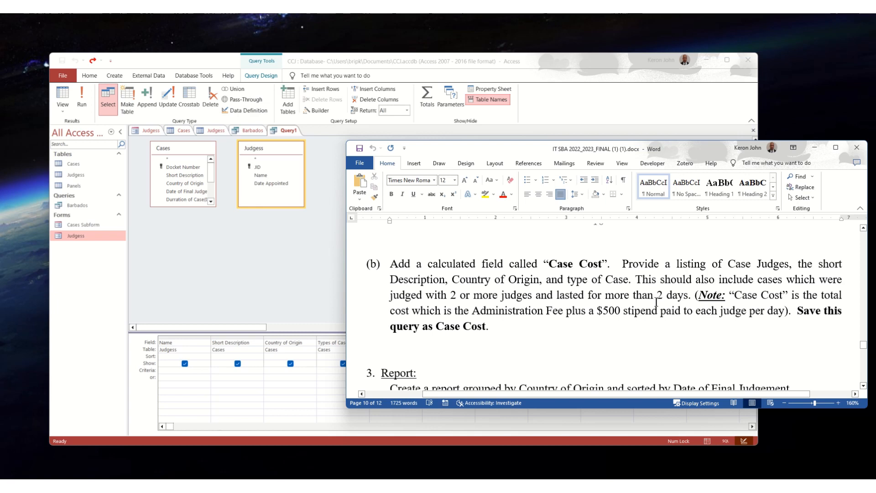
click(332, 388)
click(493, 340)
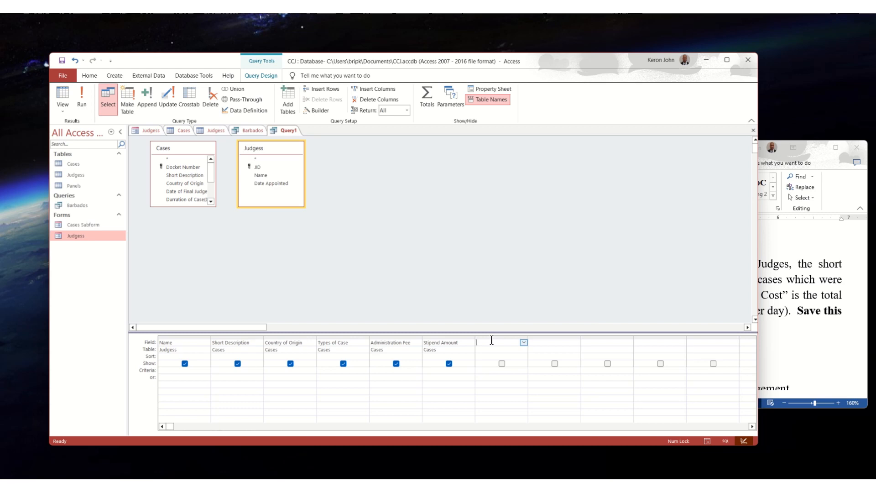
text(case Cost:[)
click(795, 285)
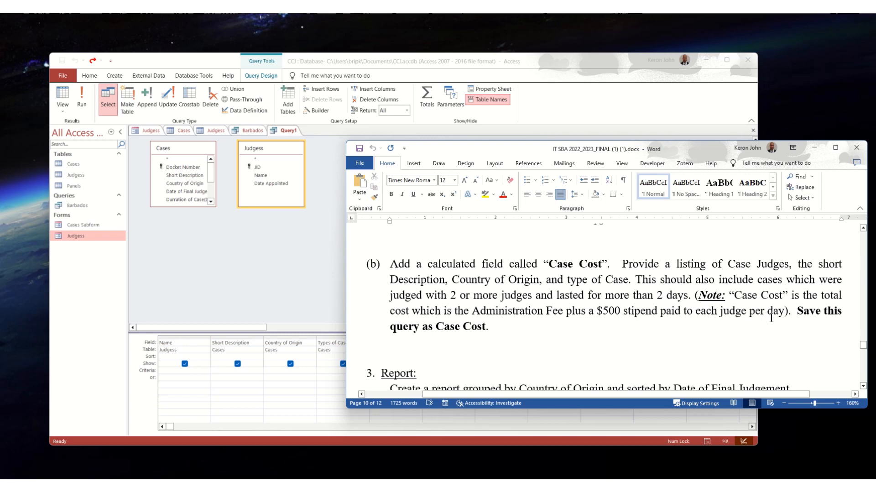
click(263, 323)
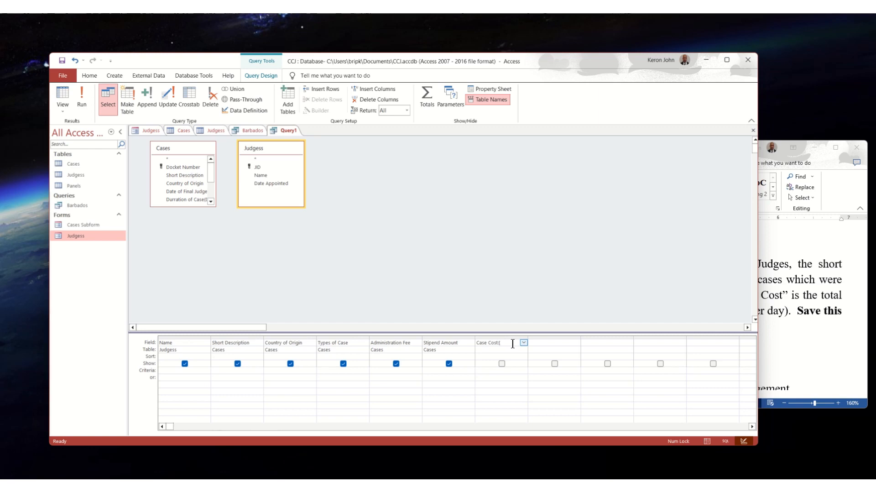
Step: Complete the Case Cost expression as Administration Fee plus Stipend Amount and set the column to show in the results
text(Administration Fee)
text(+)
text(n)
key(BackSpace)
key(BackSpace)
key(BackSpace)
key(BackSpace)
text(ipend Amou)
click(503, 363)
click(511, 343)
Step: Run the query and review the Case Cost values across the records against the task requirements in Word
click(80, 93)
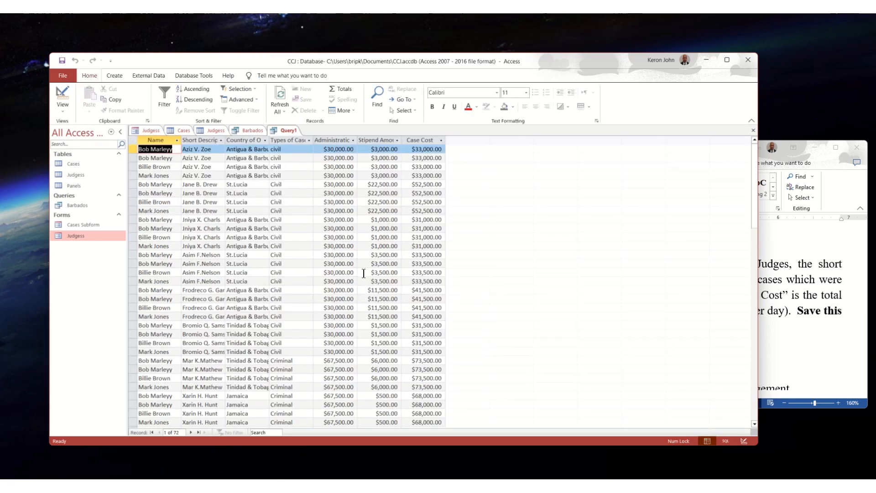
scroll(363, 273, down, 6)
scroll(366, 270, down, 5)
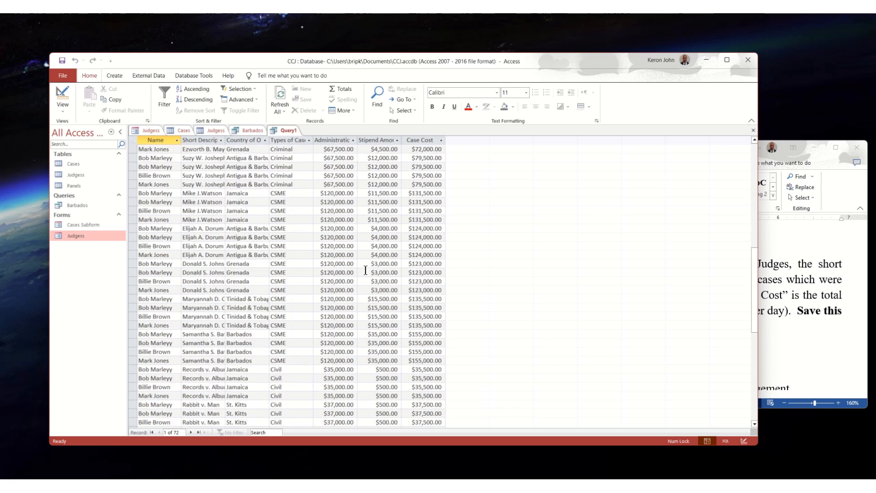
scroll(366, 270, down, 6)
scroll(365, 270, up, 13)
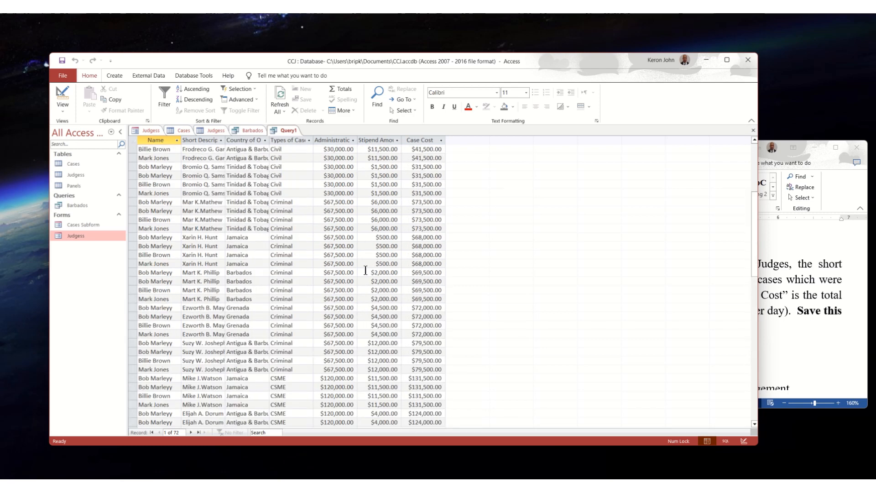
scroll(365, 270, up, 6)
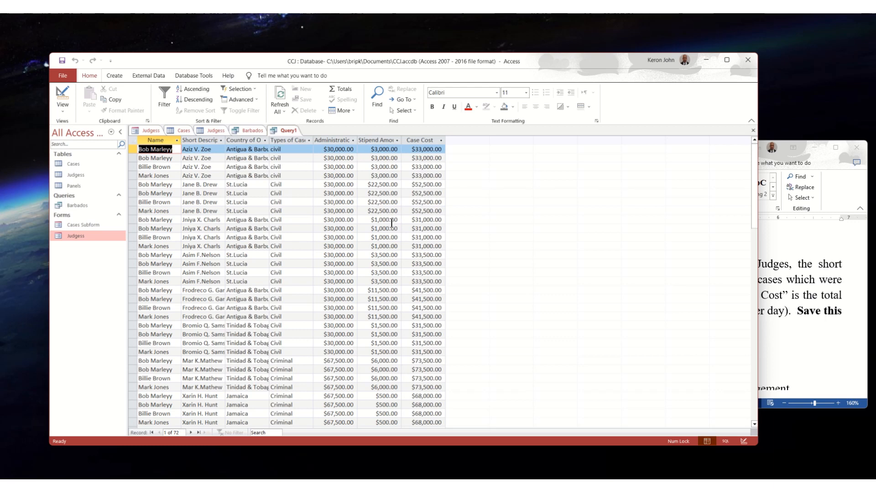
click(808, 303)
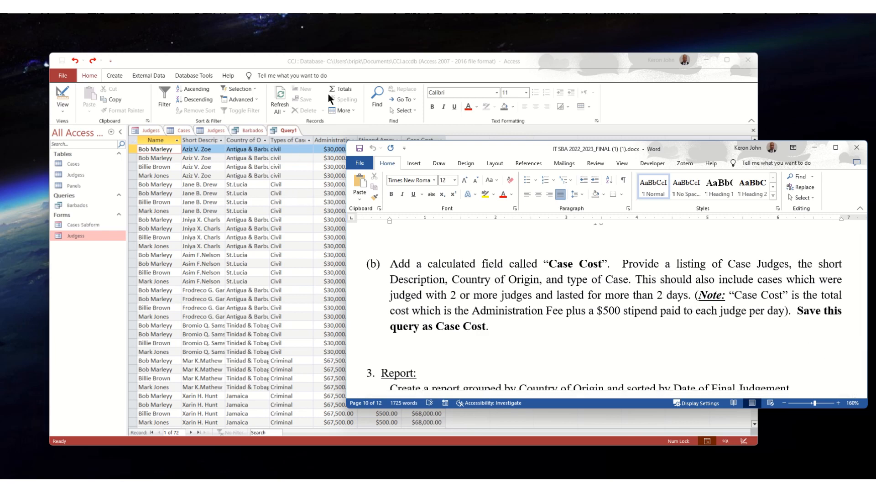
click(312, 65)
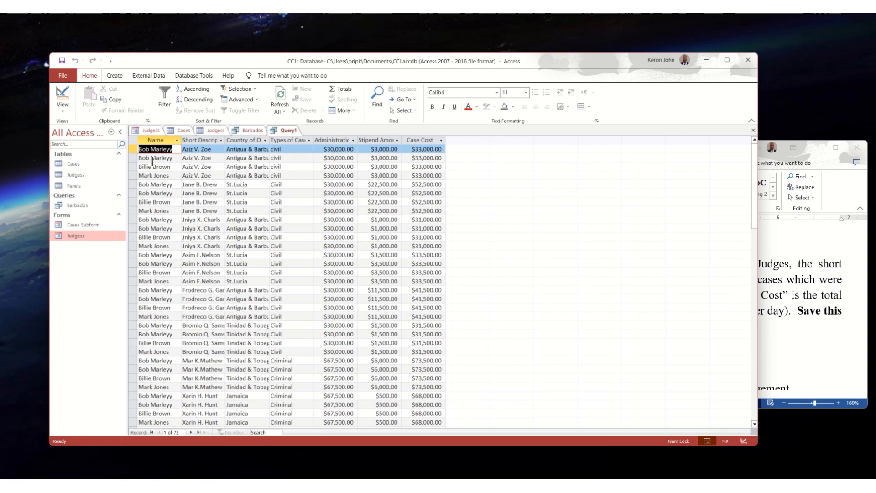